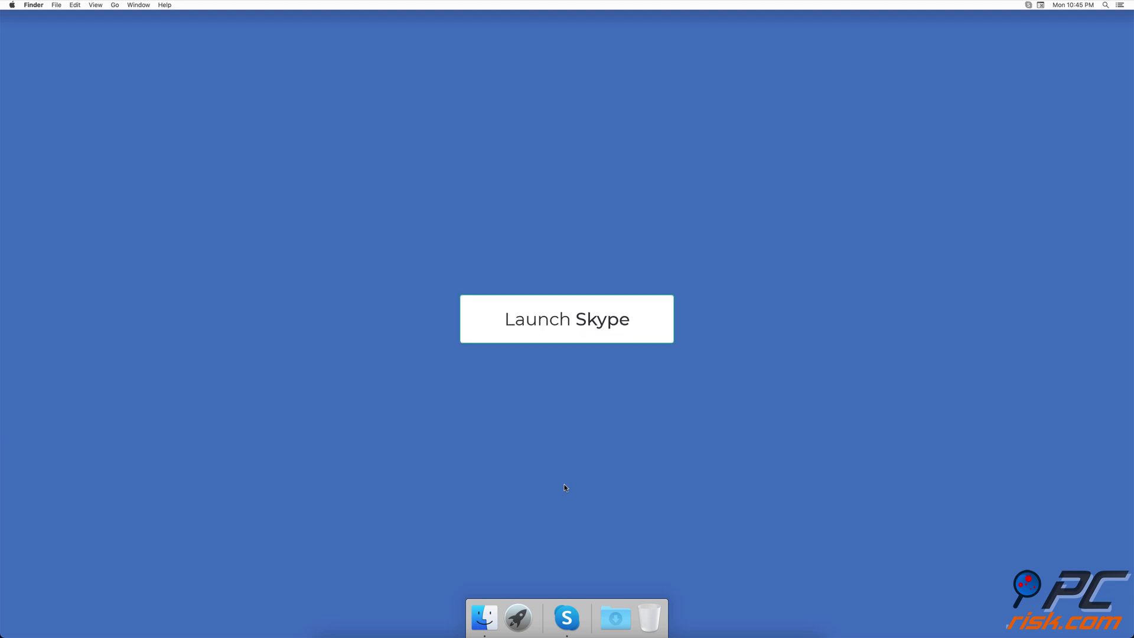
Step: Uncheck Open at Login in the Skype Dock icon's Options menu
right_click(567, 617)
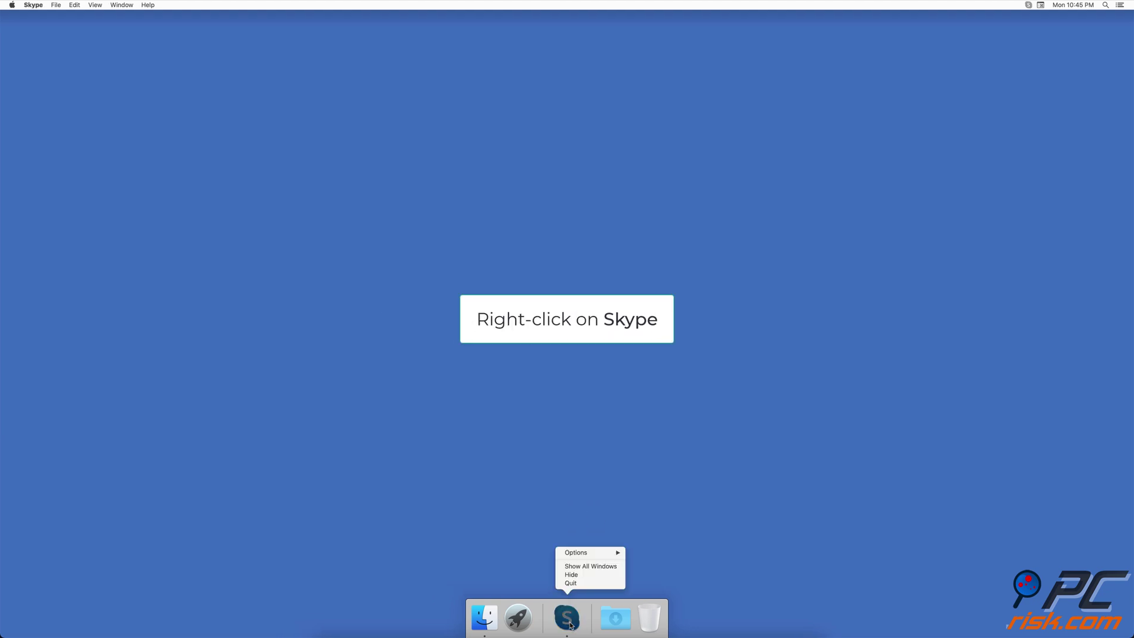
mouse_move(584, 551)
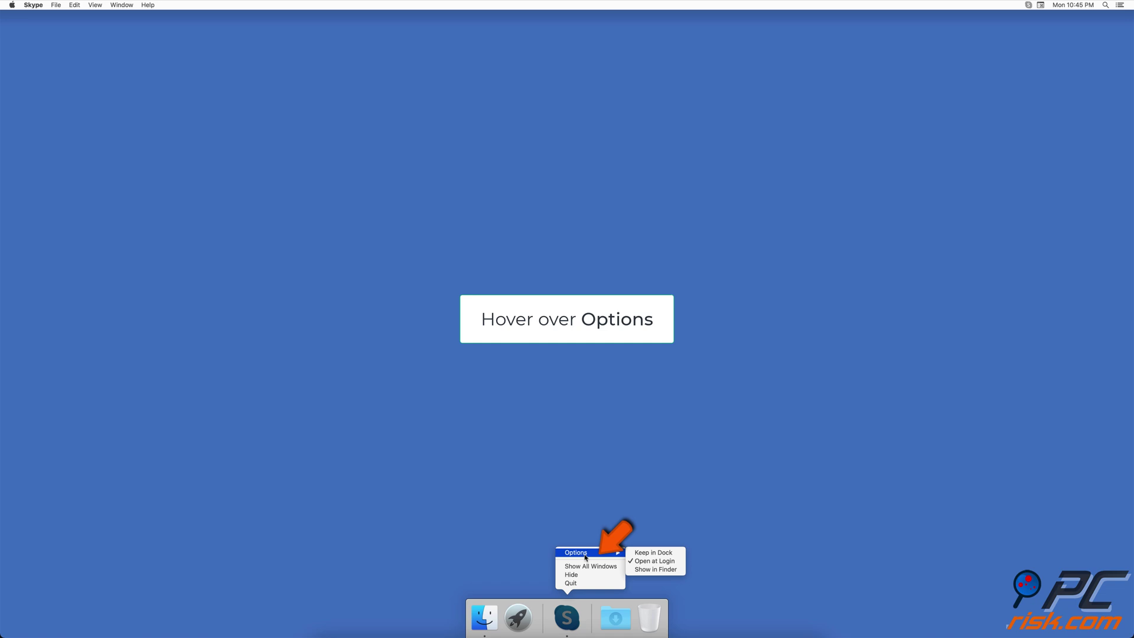
click(679, 564)
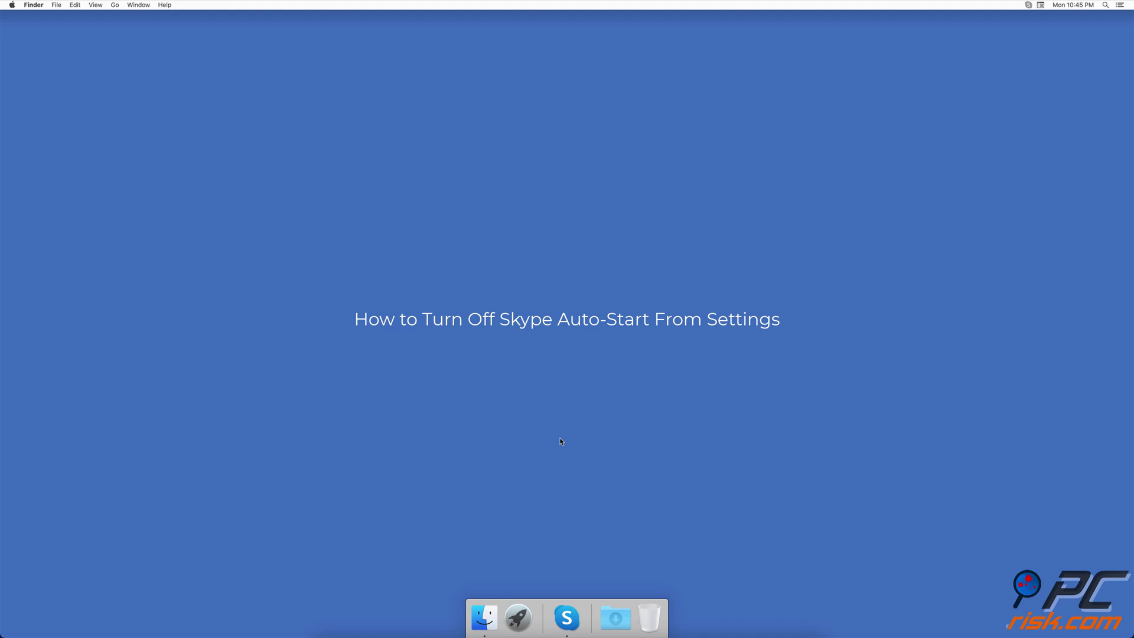
Step: Go to System Preferences > Users & Groups and select the admin account
click(12, 6)
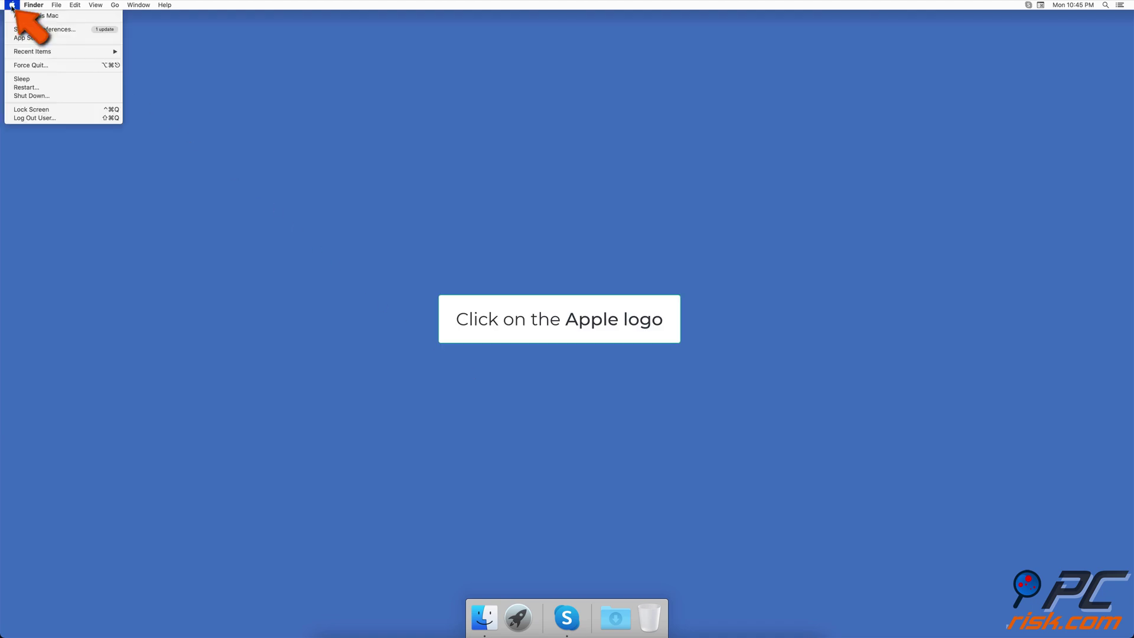
click(80, 32)
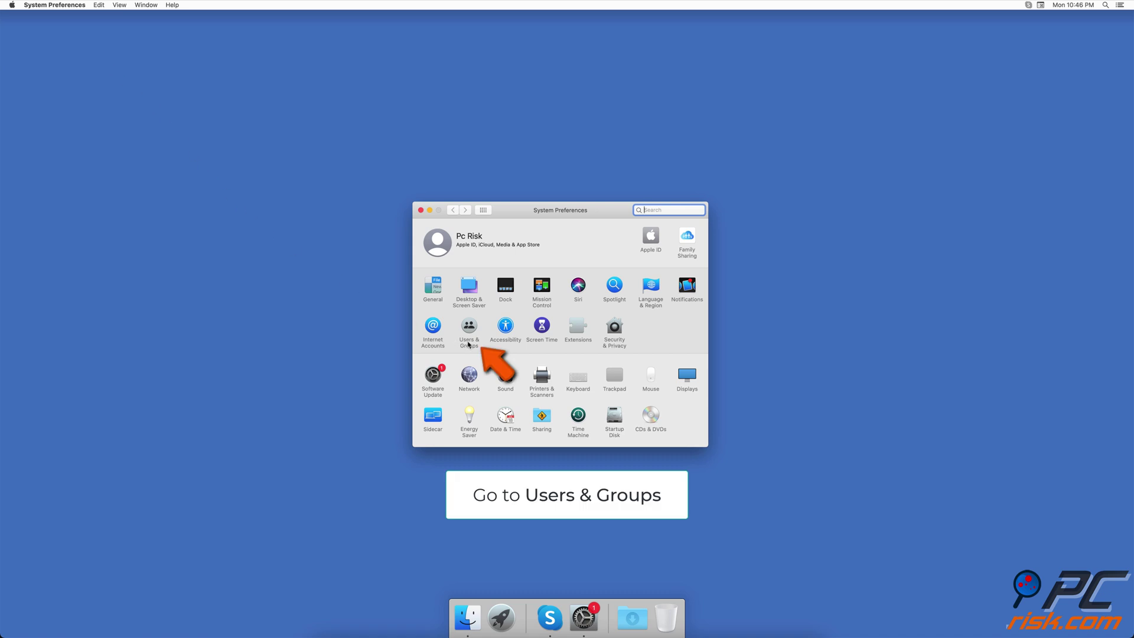
click(468, 341)
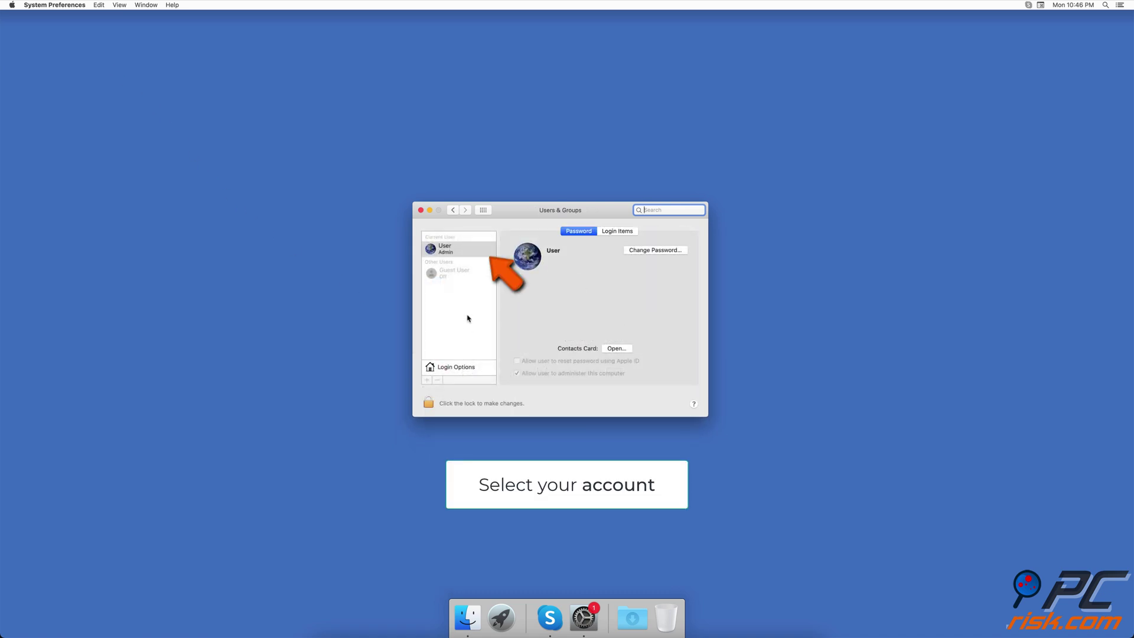
click(469, 250)
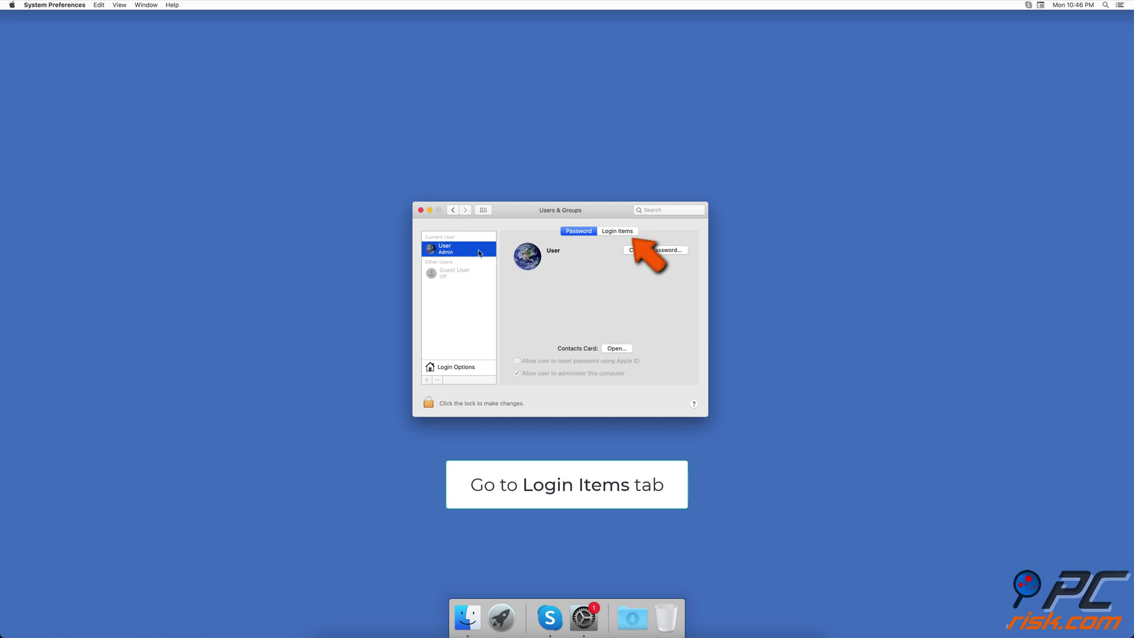
Step: Delete Skype from the account's Login Items list, leaving the list empty
click(617, 231)
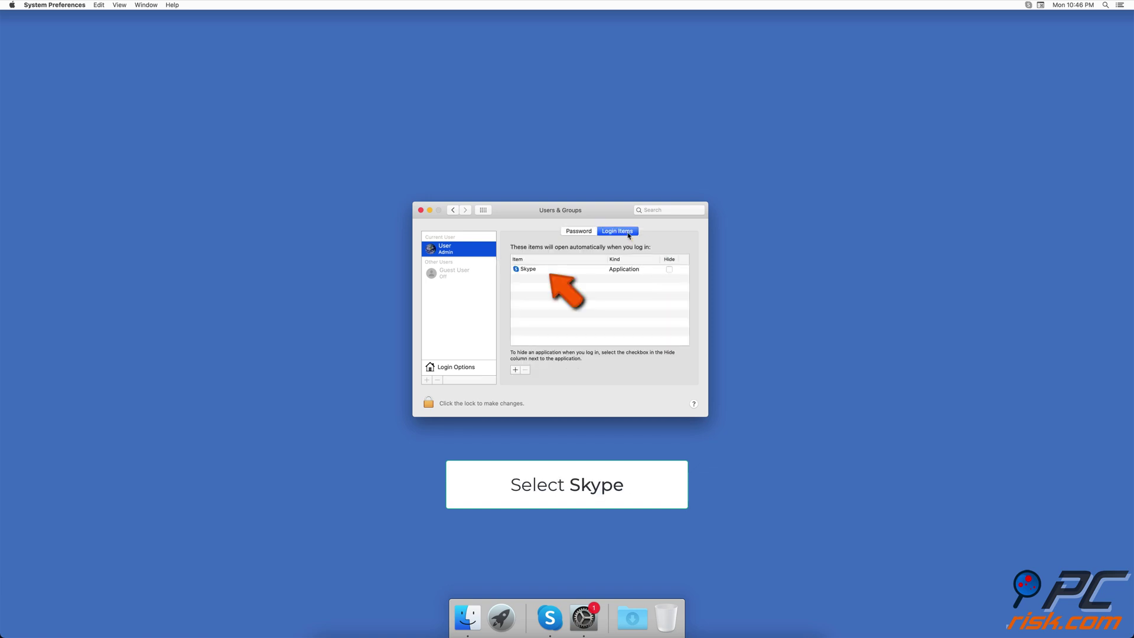
click(587, 271)
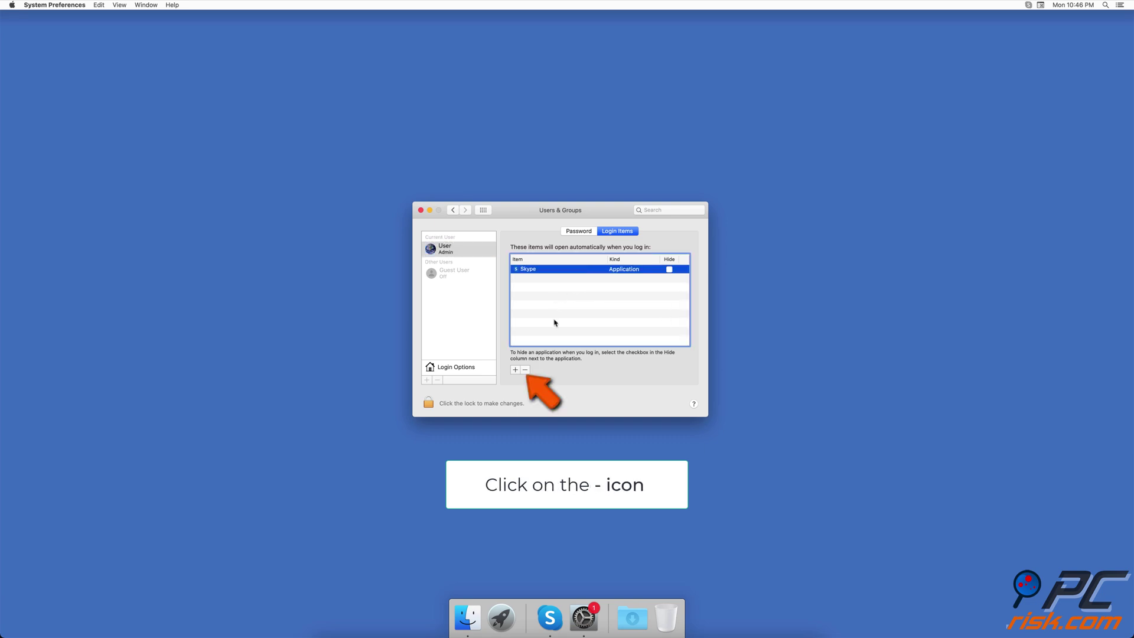
click(525, 371)
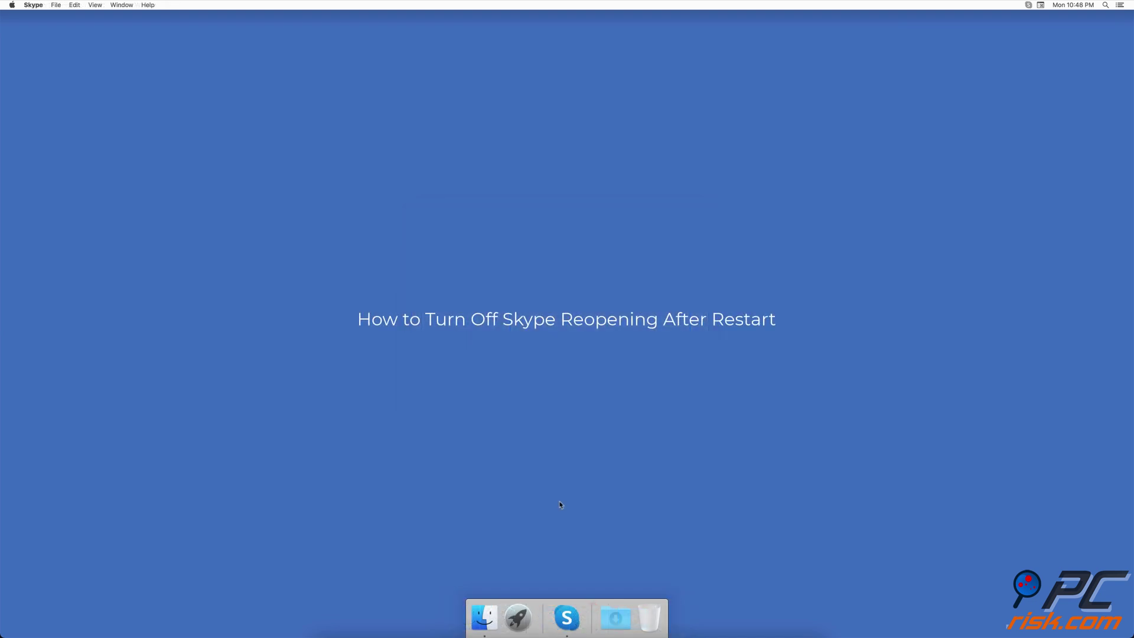
Step: Quit Skype from its Dock icon and choose Restart from the Apple menu
right_click(571, 620)
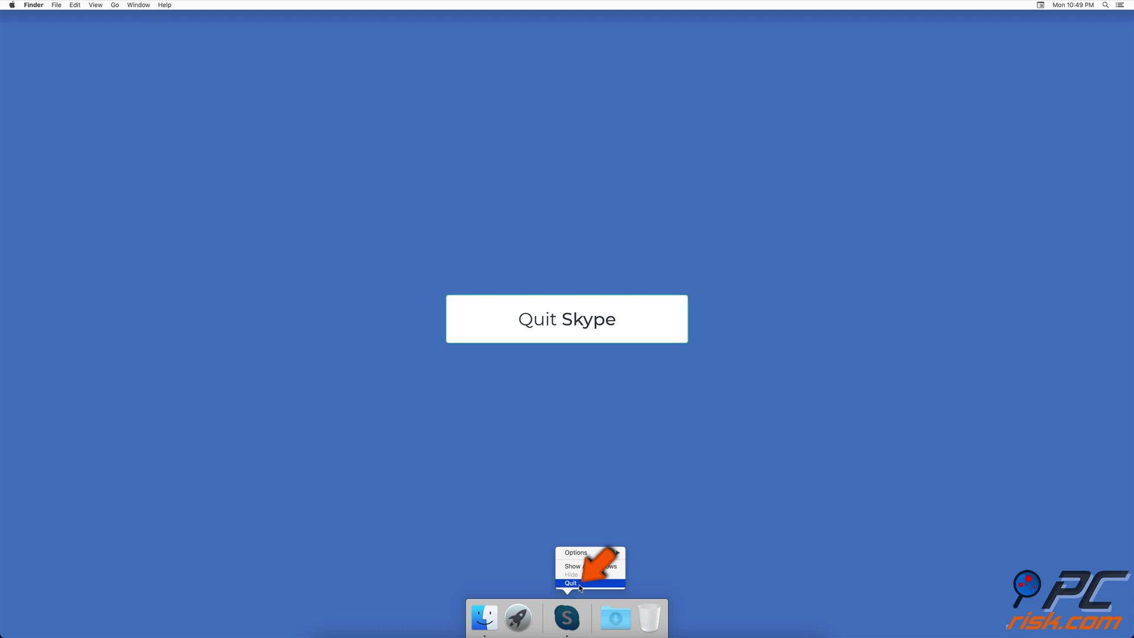
click(570, 582)
click(12, 6)
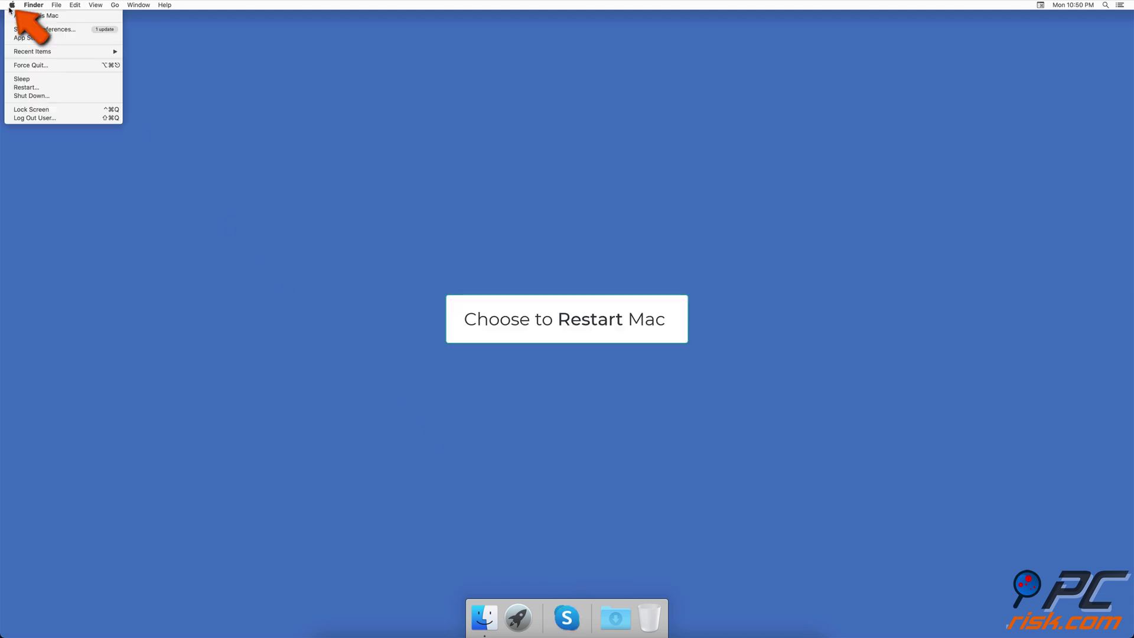
click(52, 87)
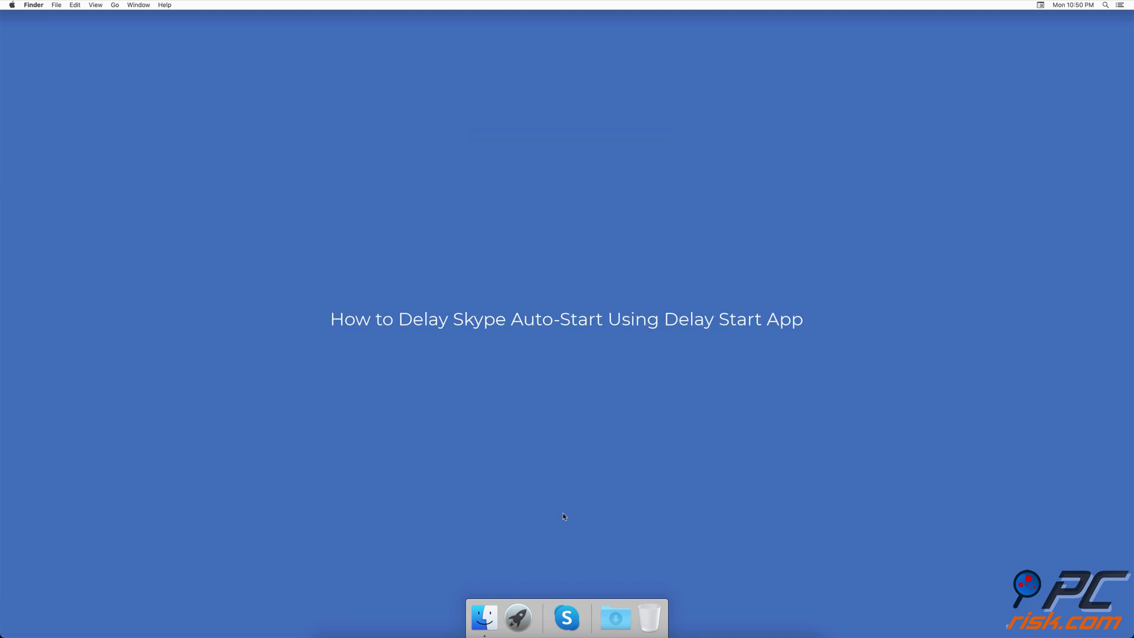
Step: Launch the App Store through Spotlight and search for 'Delay start'
key(super+space)
text(app)
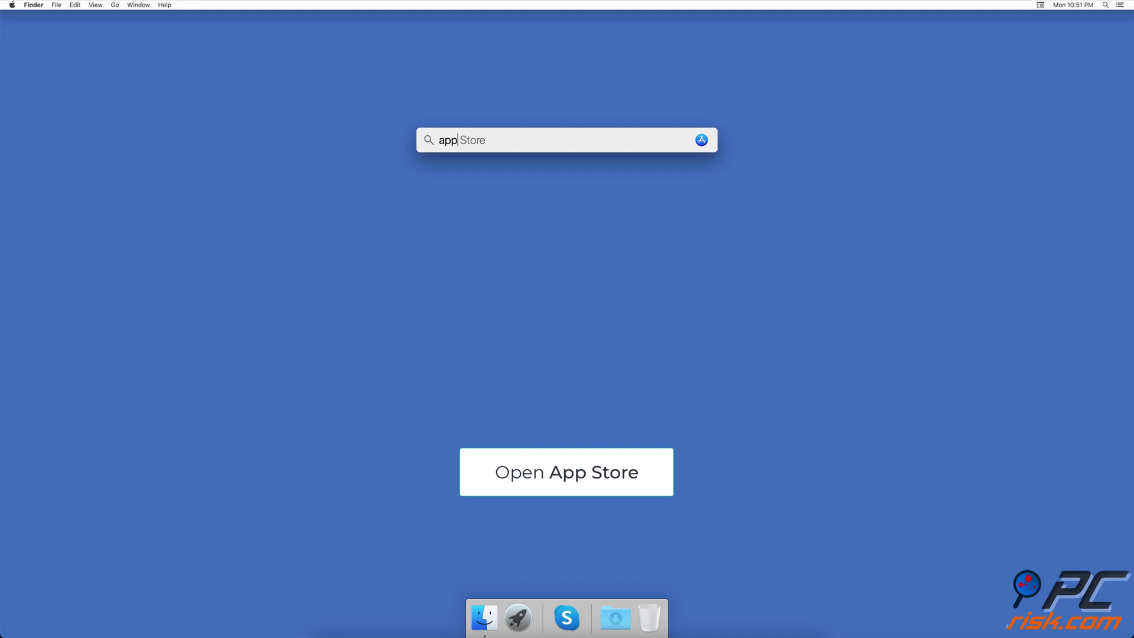
key(Return)
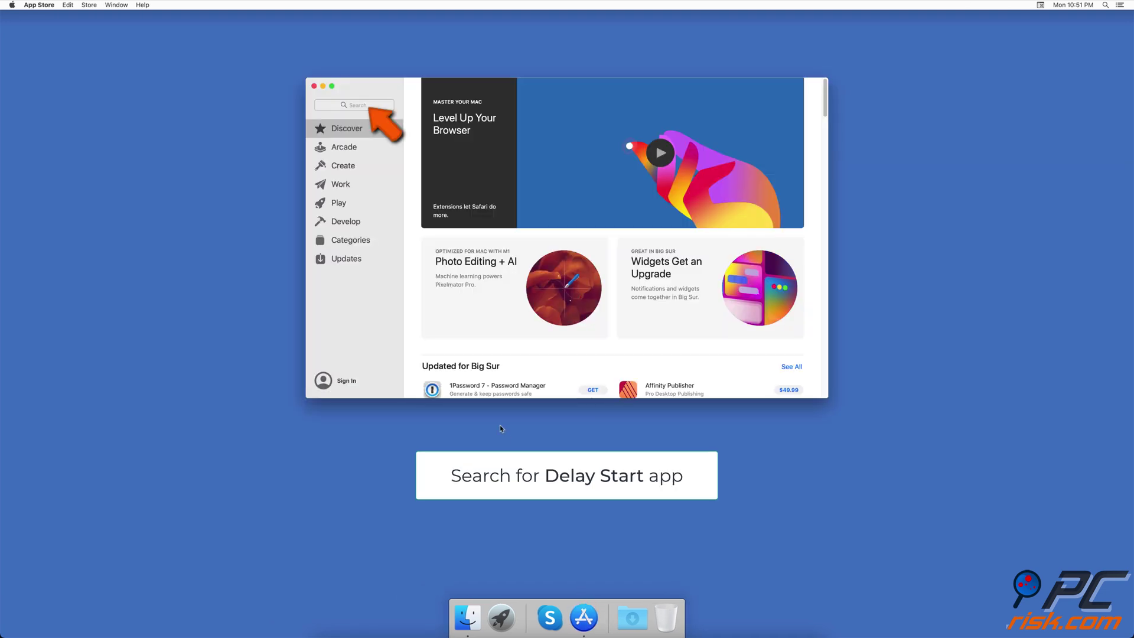
click(359, 105)
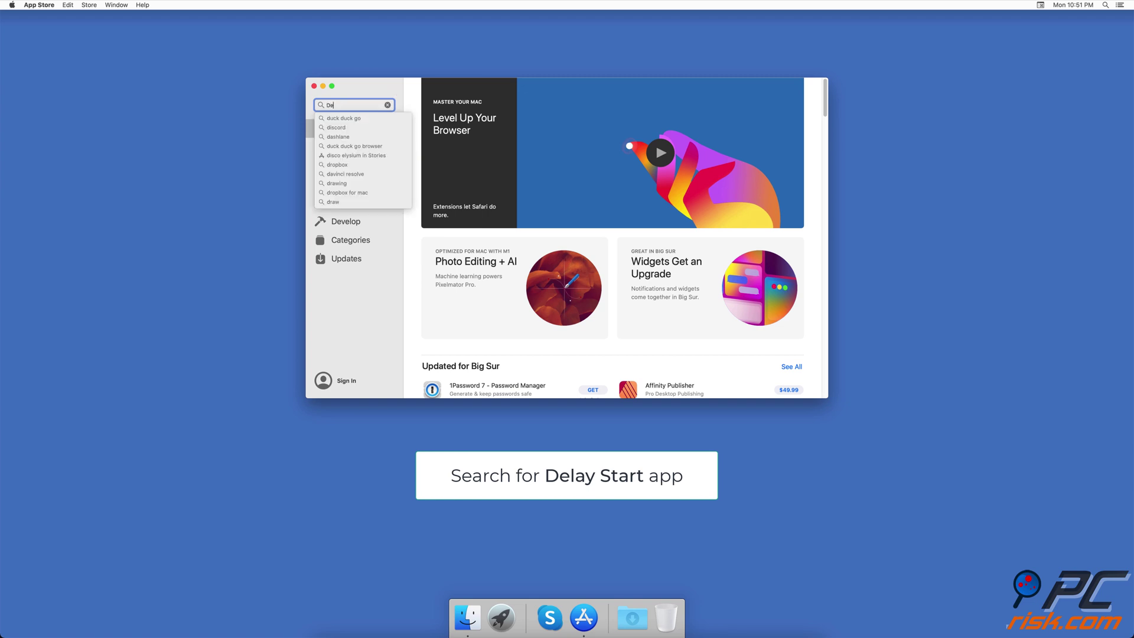
text(Delay start)
key(Return)
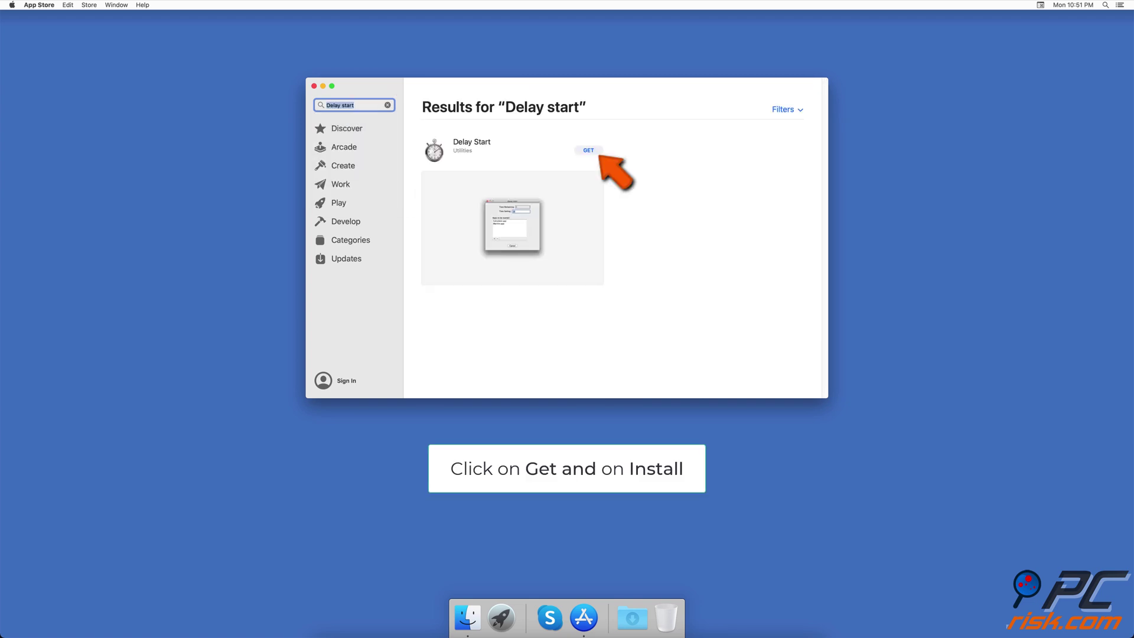
Step: Get and install Delay Start after the Apple ID sign-in, then open it
click(588, 151)
click(589, 151)
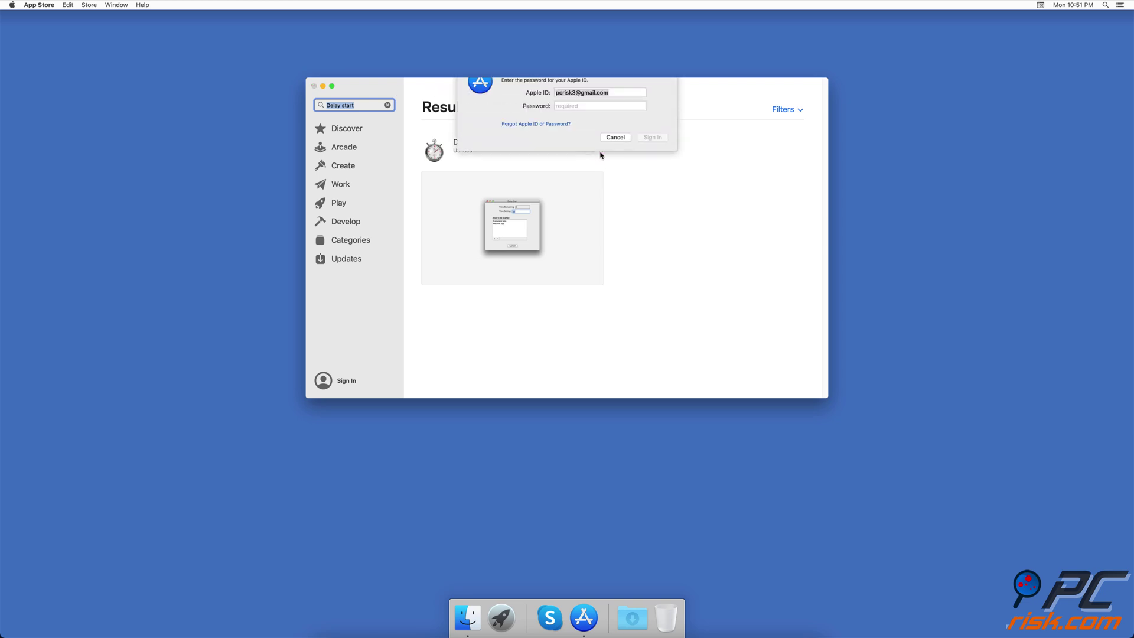
text(••••••••••••)
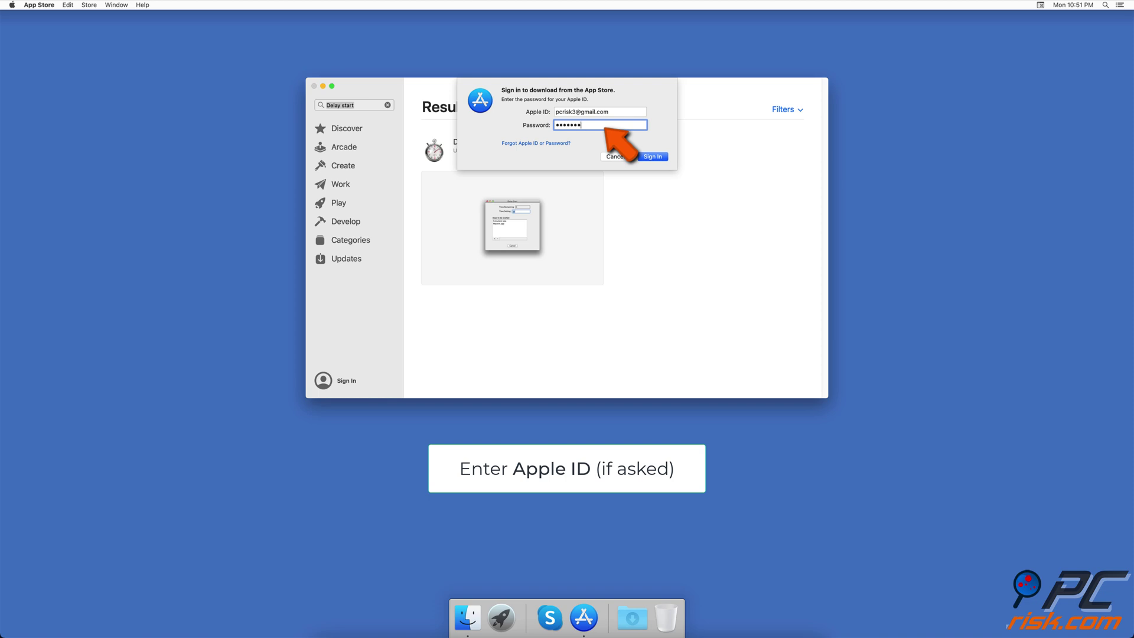
key(Return)
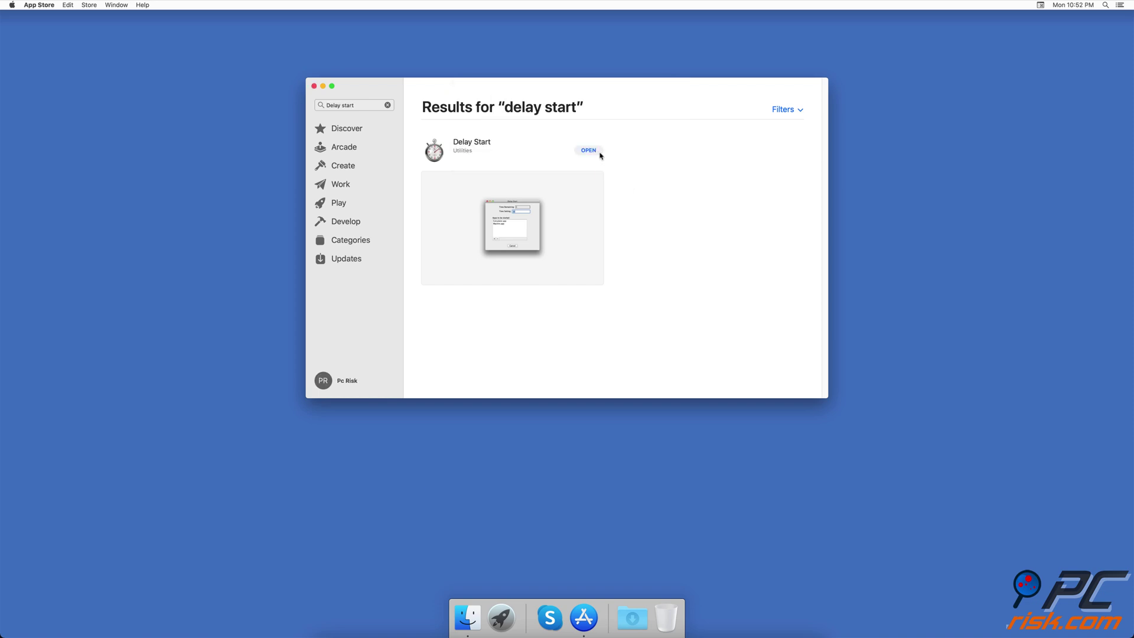
click(588, 150)
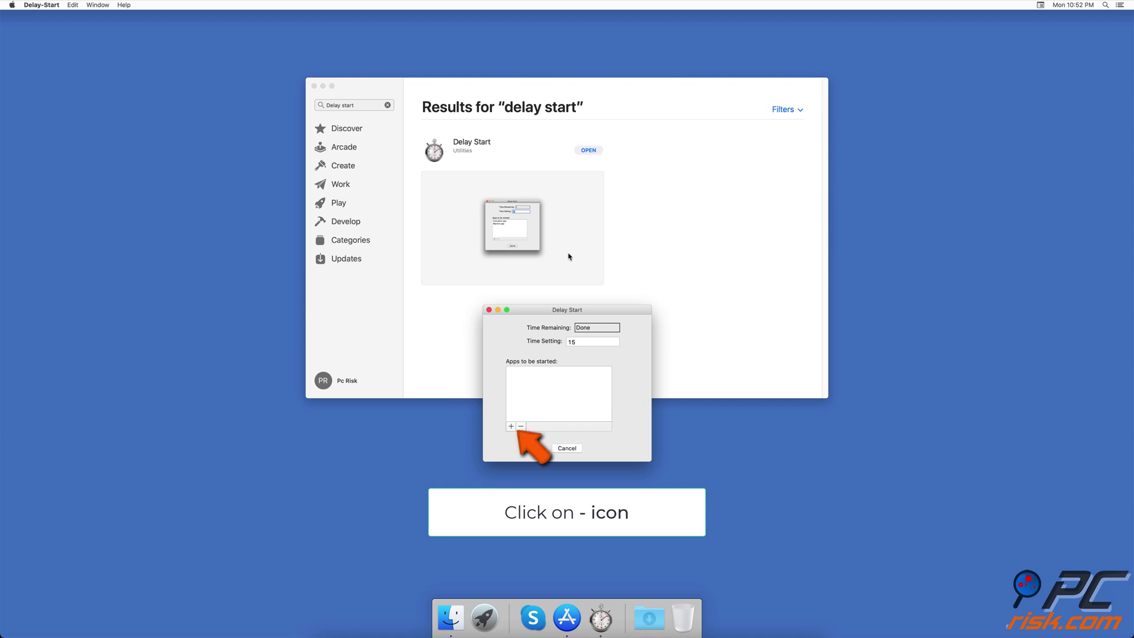
Step: Add Skype.app from Applications to Delay Start's list and select the 15 delay value
click(510, 427)
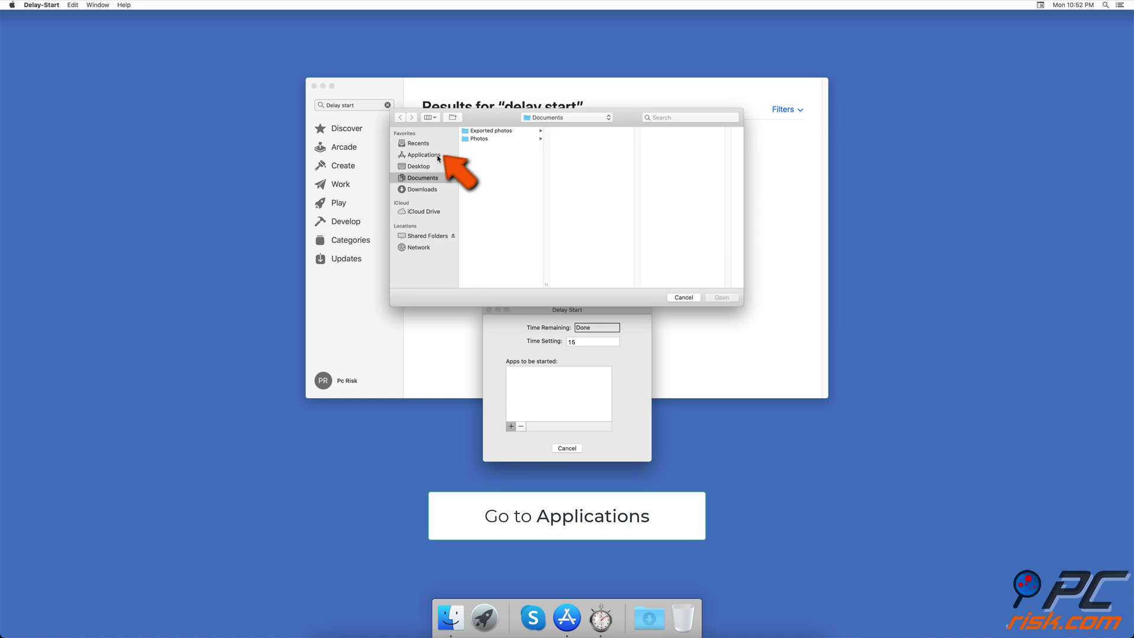
click(423, 155)
scroll(546, 182, down, 2)
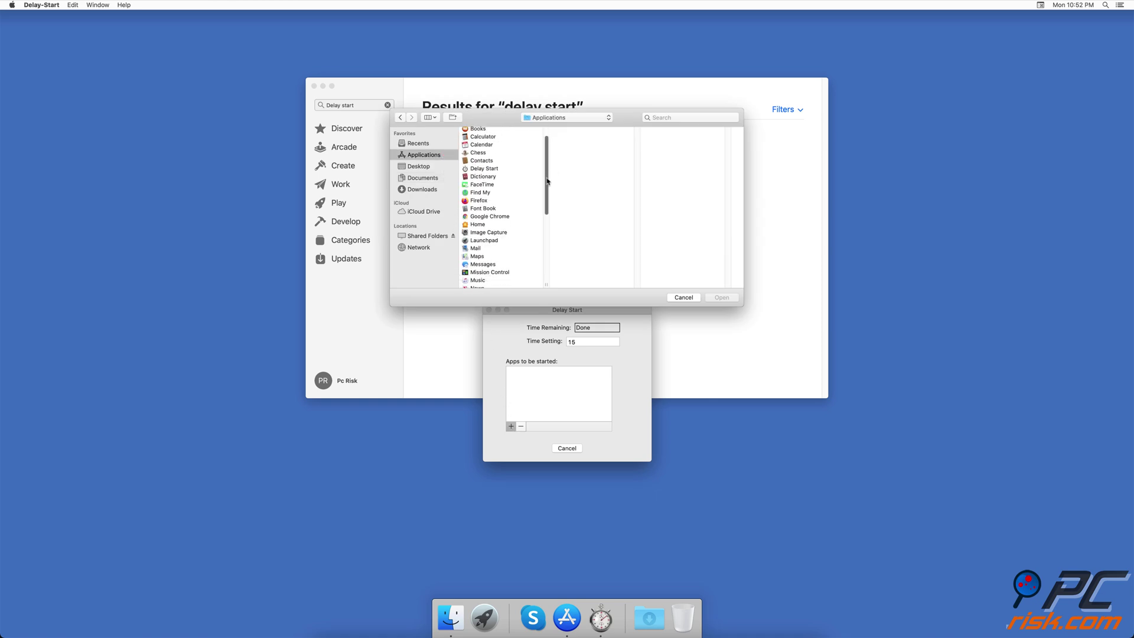
scroll(547, 181, down, 3)
scroll(547, 182, down, 3)
scroll(532, 213, down, 2)
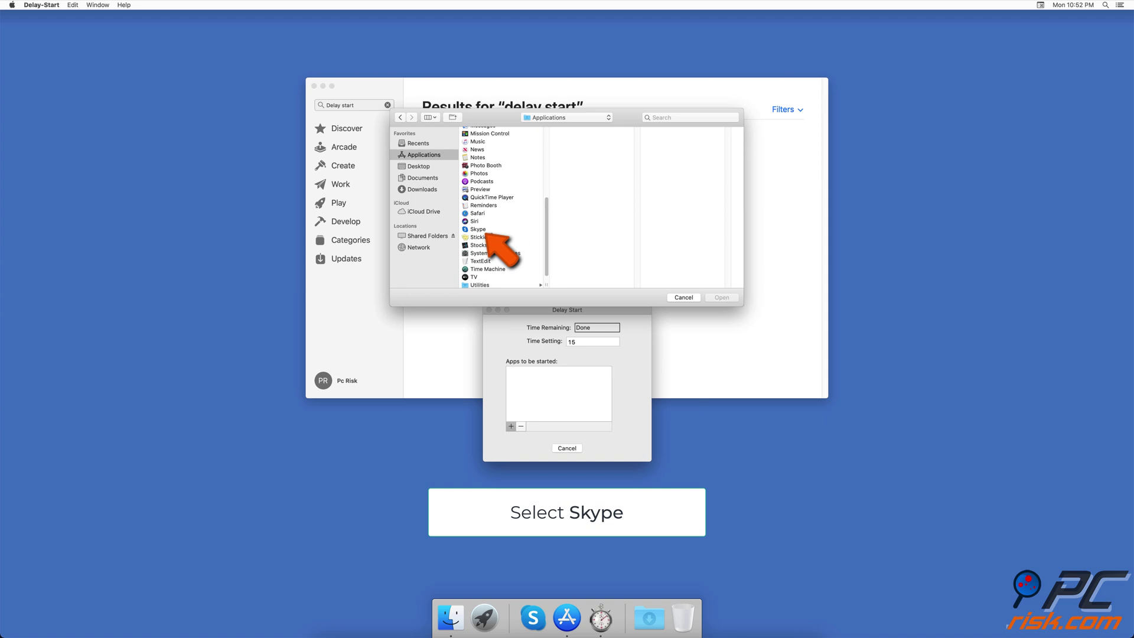
click(478, 229)
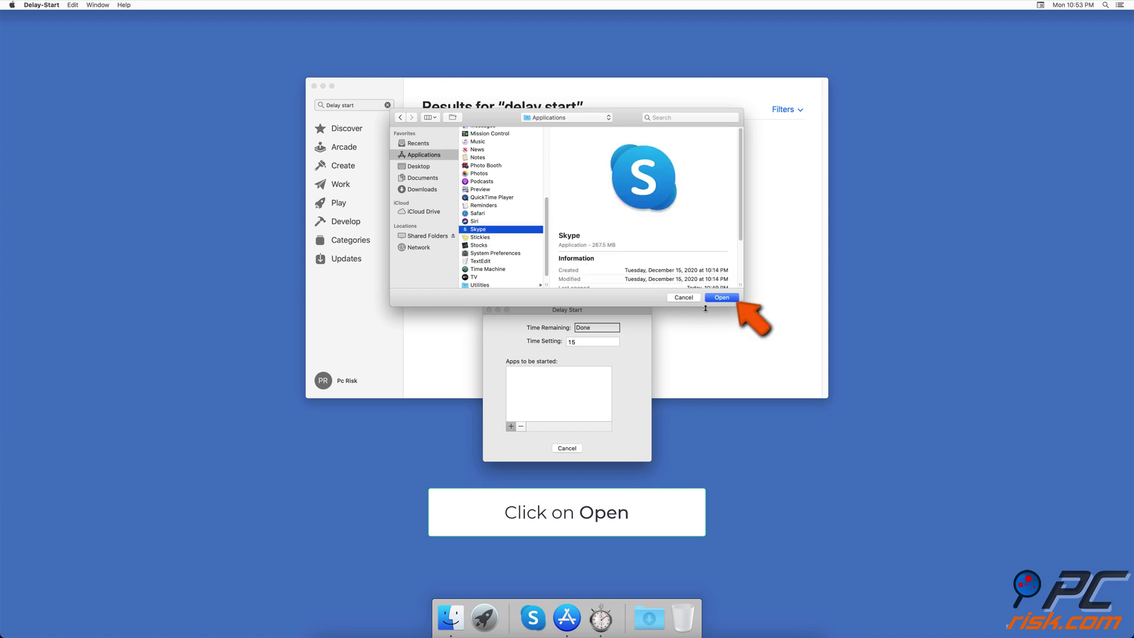
click(719, 298)
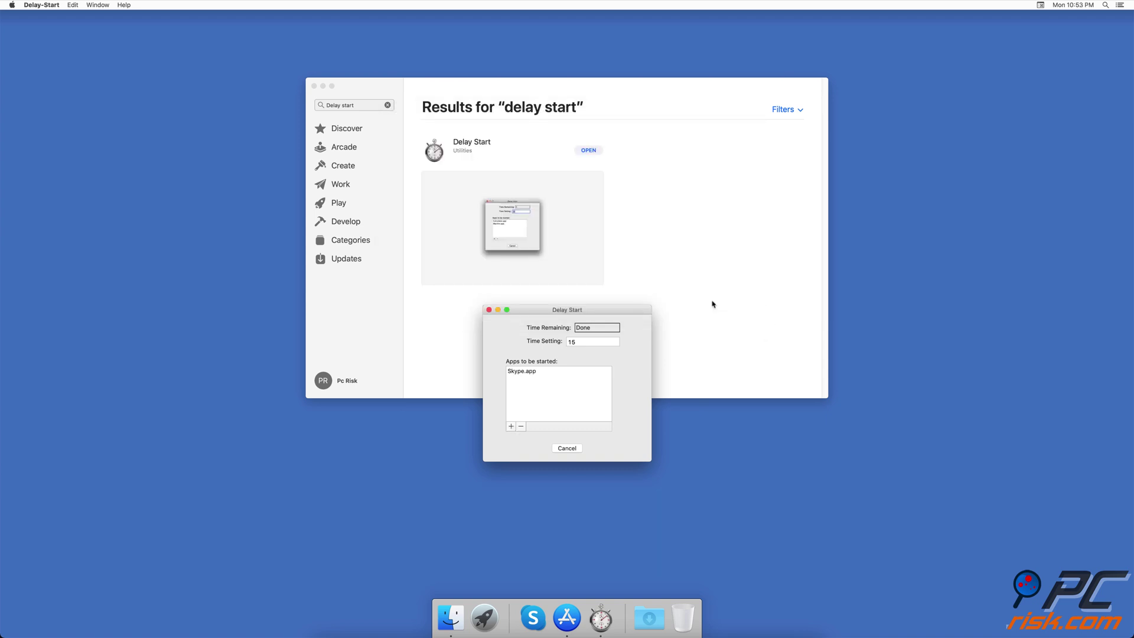
double_click(585, 342)
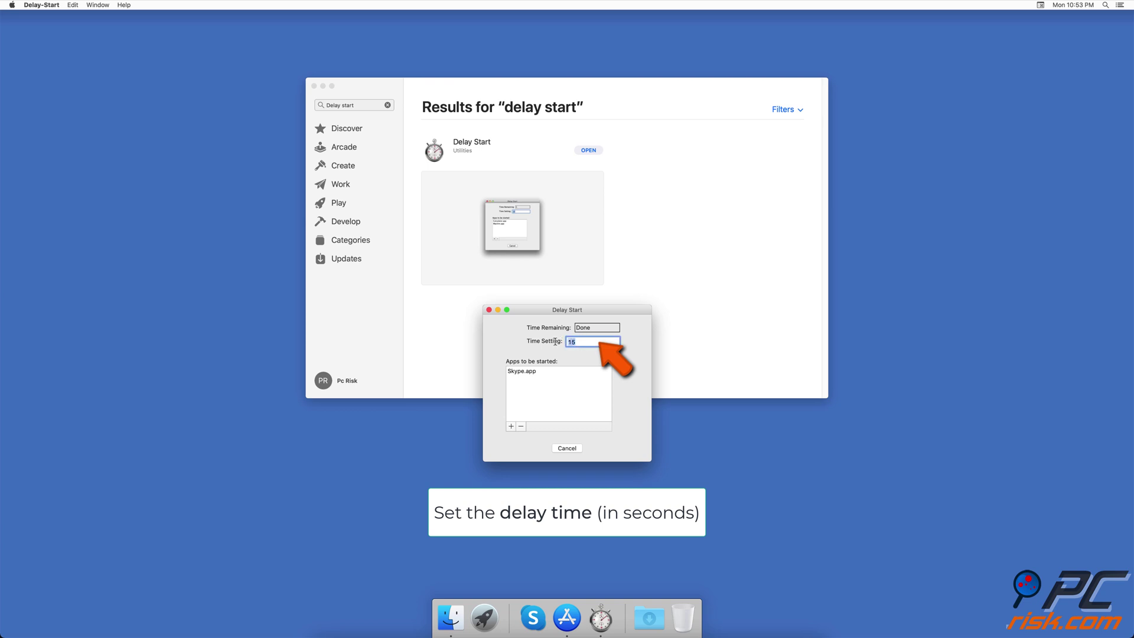